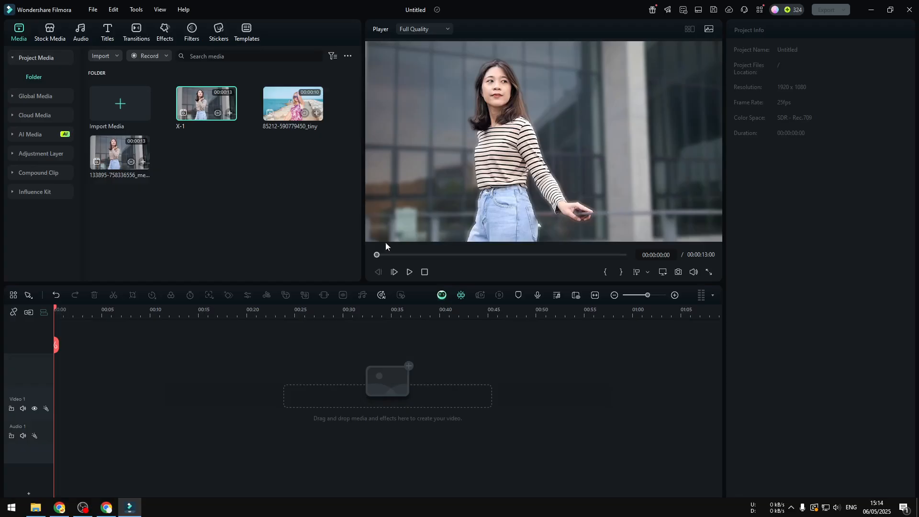
pyautogui.click(411, 272)
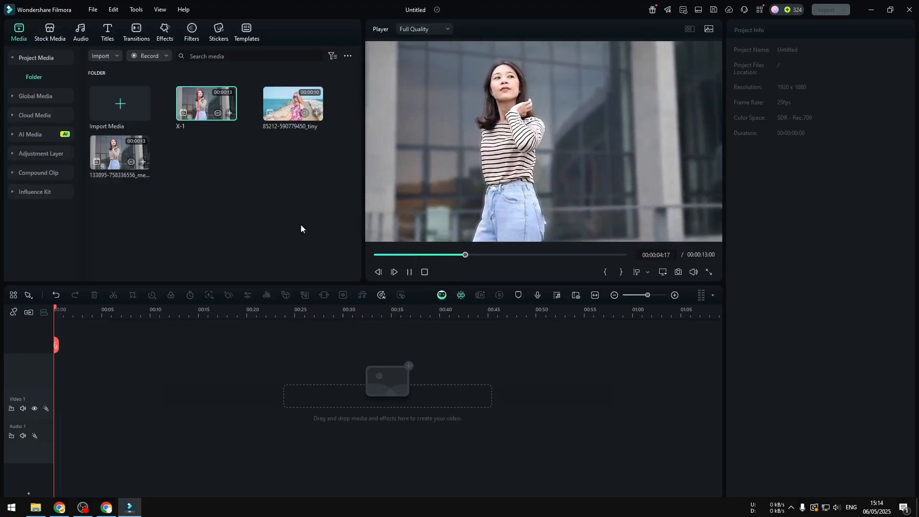
pyautogui.click(287, 114)
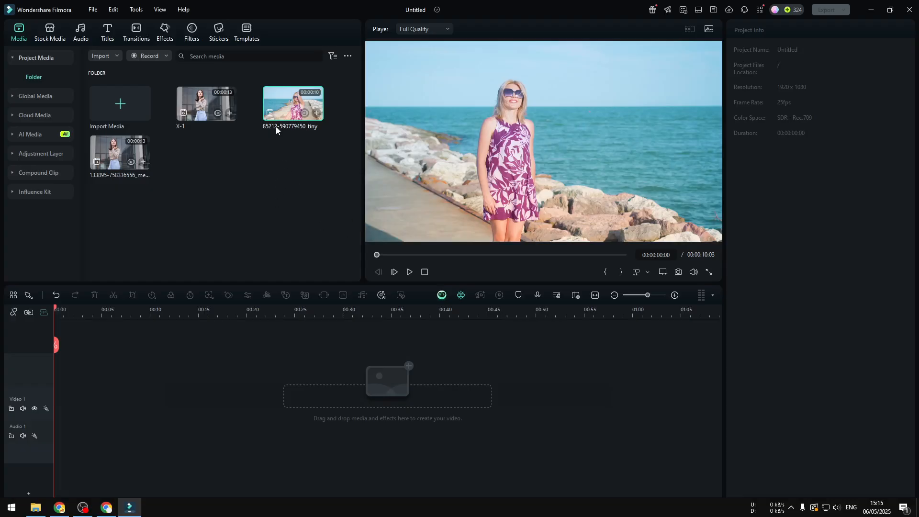
pyautogui.moveTo(279, 120); pyautogui.dragTo(59, 411)
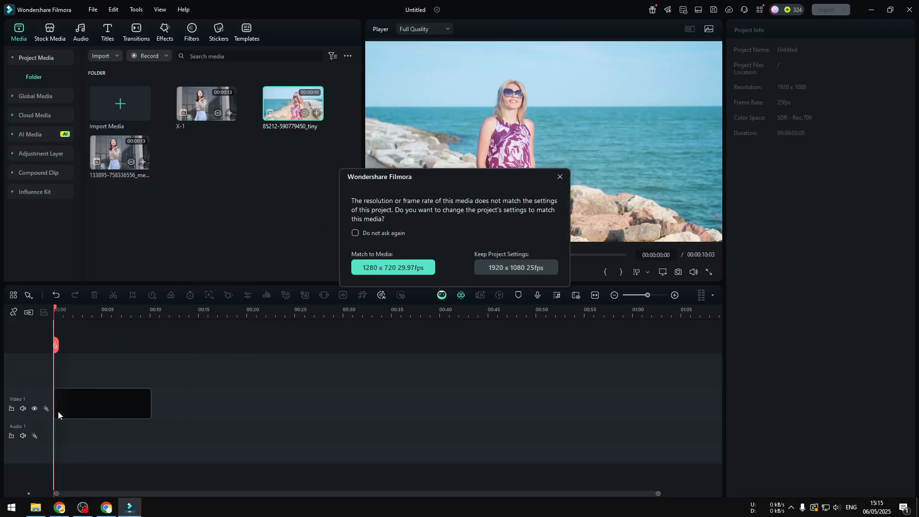
pyautogui.click(394, 267)
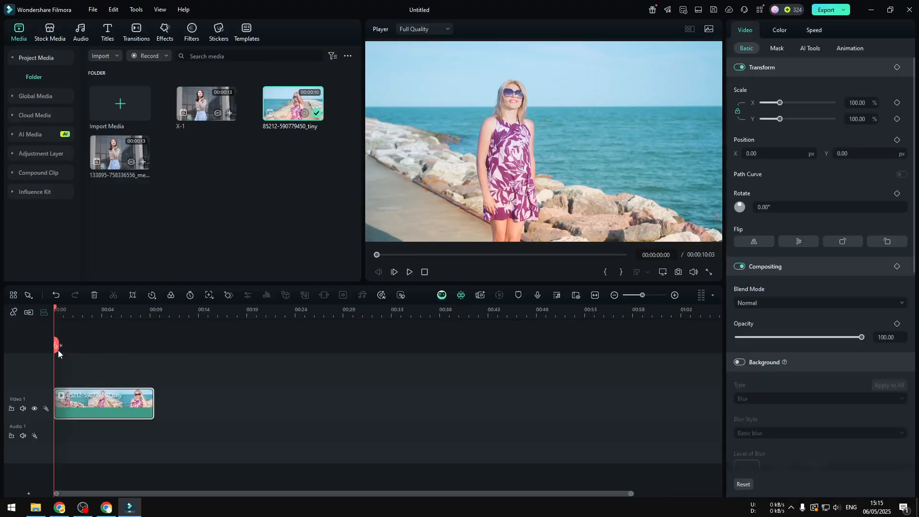
# Search the effects for "square blur" and apply Square Blur to the clip on Video 1
pyautogui.moveTo(59, 350); pyautogui.dragTo(93, 338)
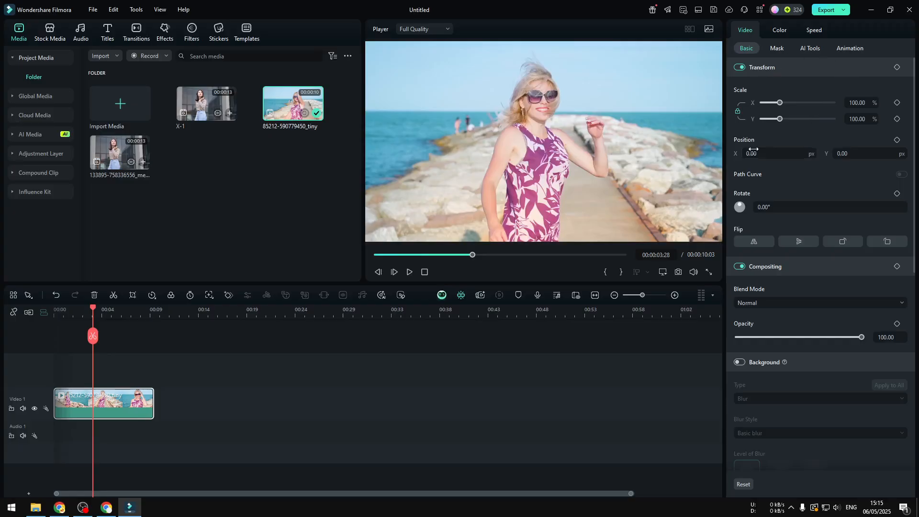
pyautogui.click(165, 39)
pyautogui.click(198, 56)
pyautogui.write('square blur')
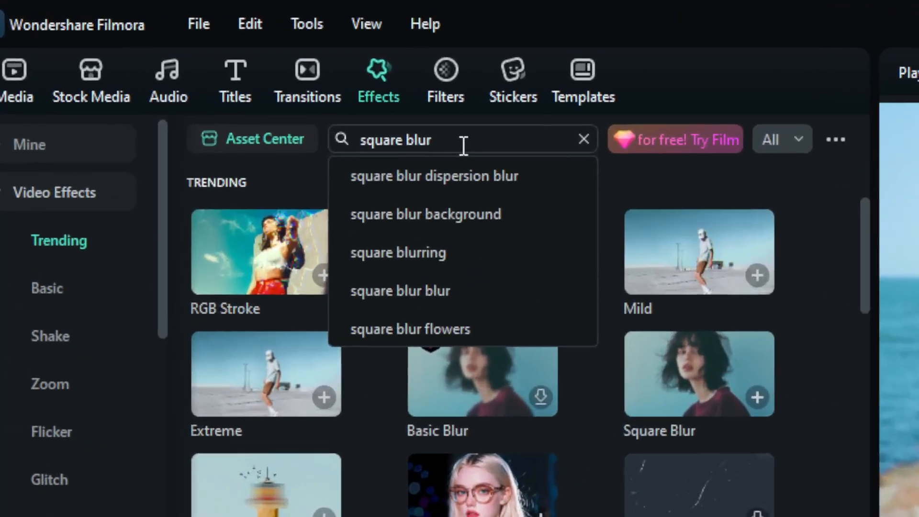
pyautogui.press('Return')
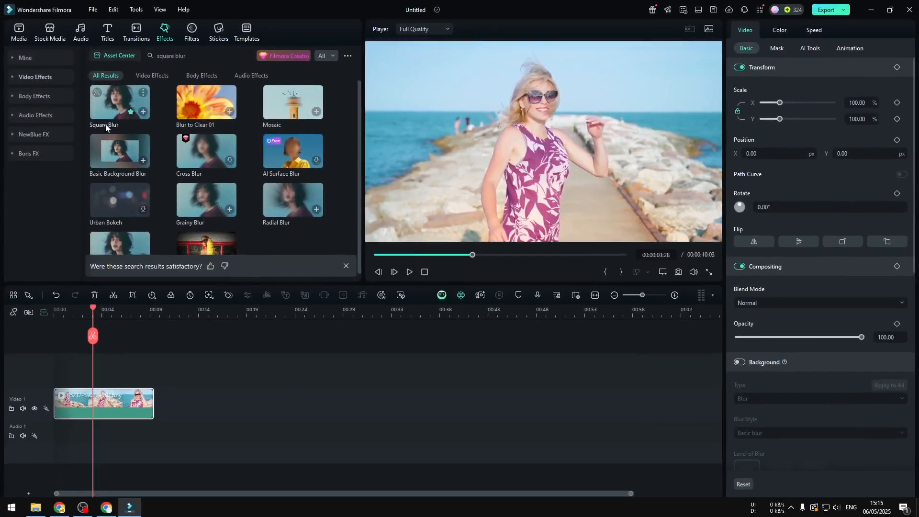
pyautogui.moveTo(114, 110); pyautogui.dragTo(80, 399)
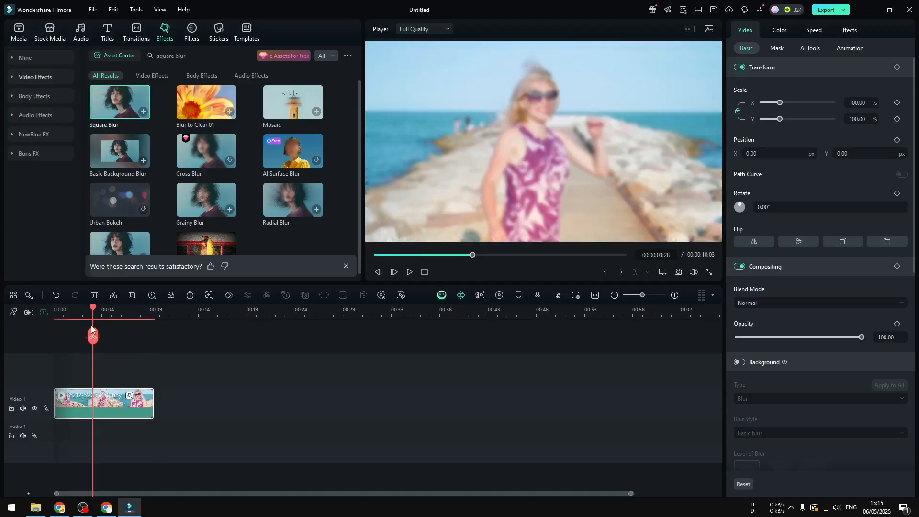
# Set the Square Blur size to 6 on the Video 1 clip
pyautogui.moveTo(93, 336); pyautogui.dragTo(76, 338)
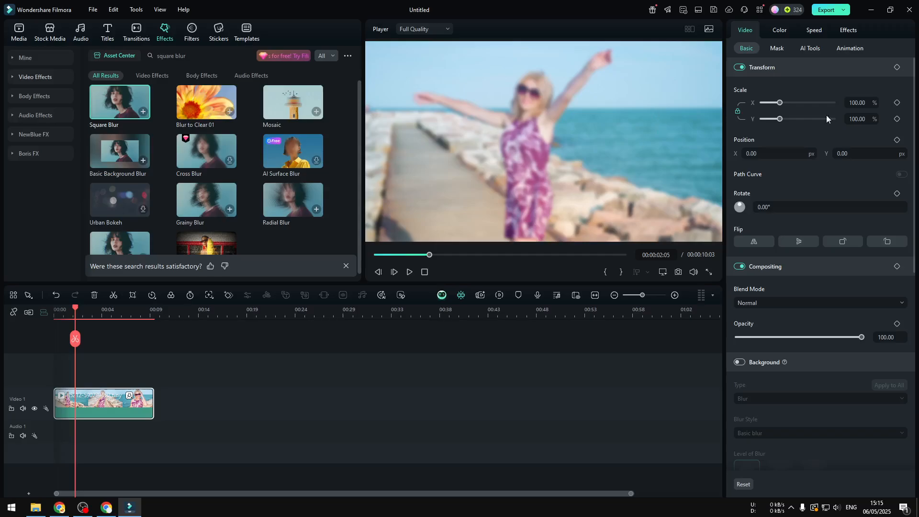
pyautogui.click(849, 31)
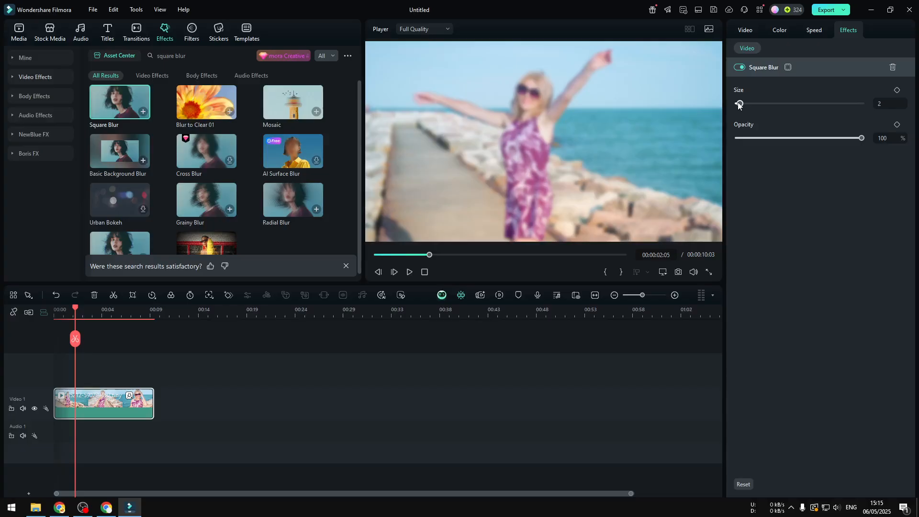
pyautogui.moveTo(741, 104); pyautogui.dragTo(749, 103)
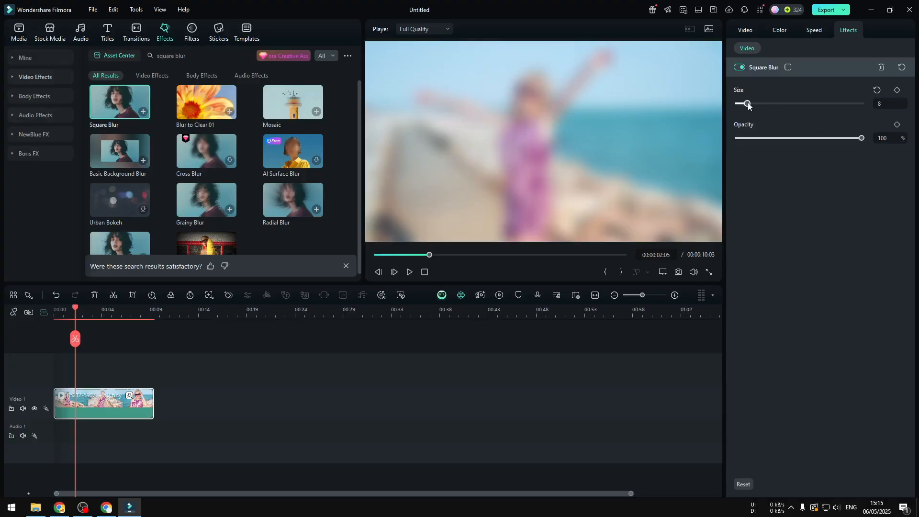
pyautogui.moveTo(748, 103); pyautogui.dragTo(744, 103)
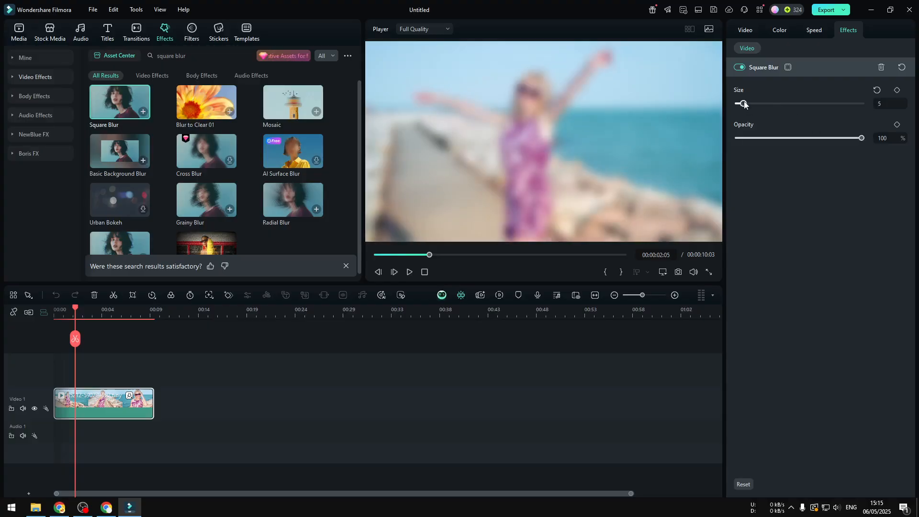
pyautogui.moveTo(748, 103); pyautogui.dragTo(746, 103)
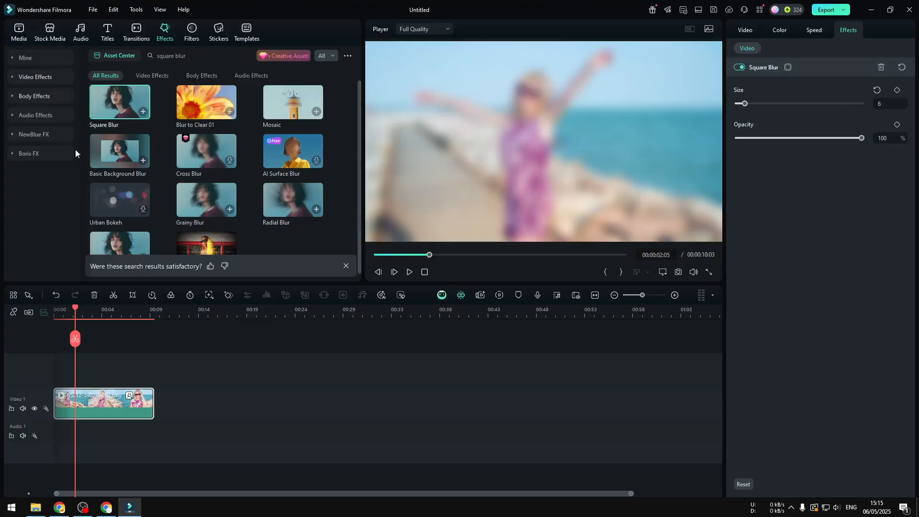
pyautogui.click(19, 32)
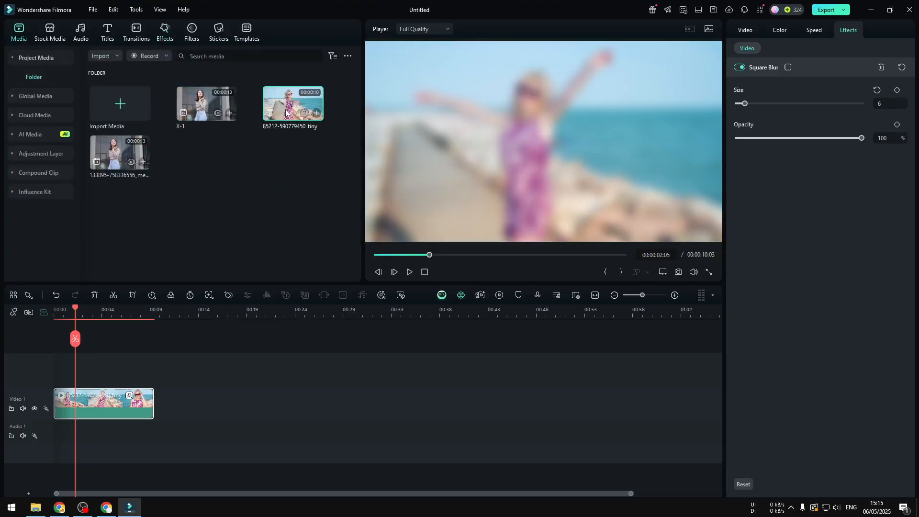
pyautogui.moveTo(284, 111); pyautogui.dragTo(54, 339)
pyautogui.click(409, 271)
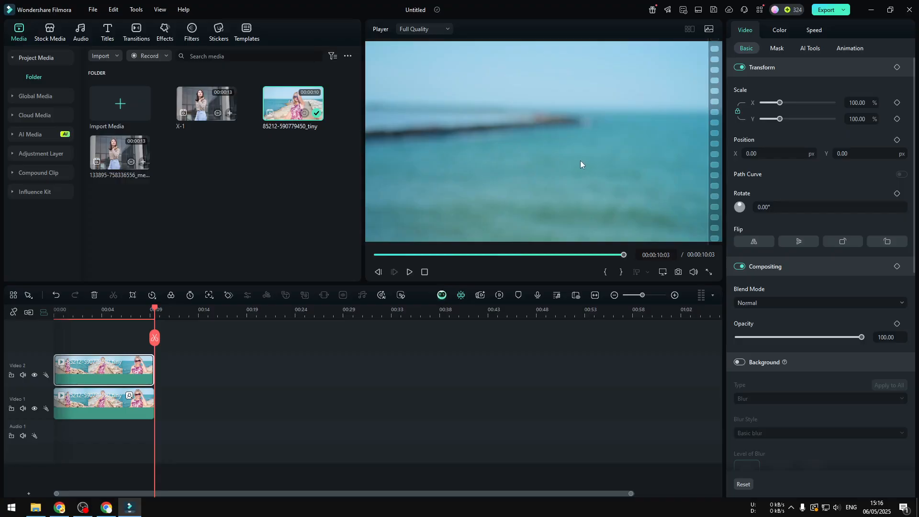
pyautogui.moveTo(156, 338); pyautogui.dragTo(53, 332)
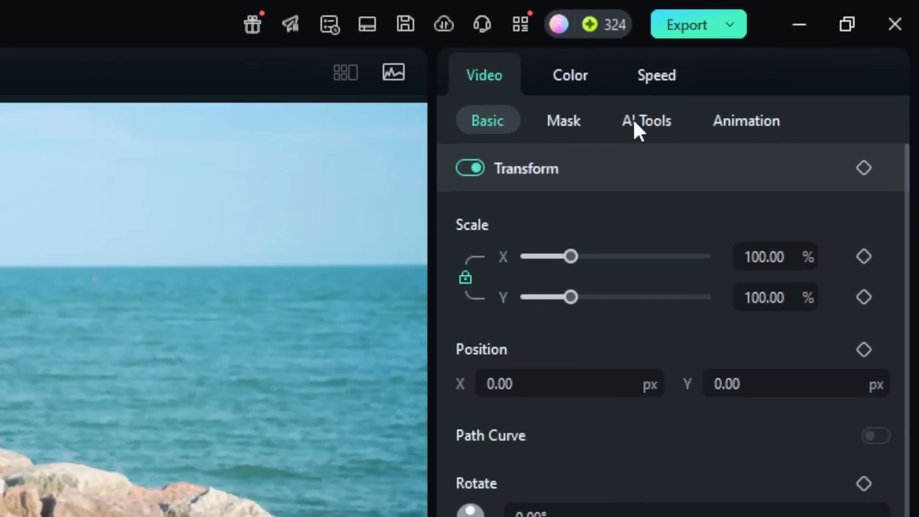
# Enable AI Portrait Cutout on the Video 2 clip using Advanced Cutout Mode
pyautogui.click(805, 48)
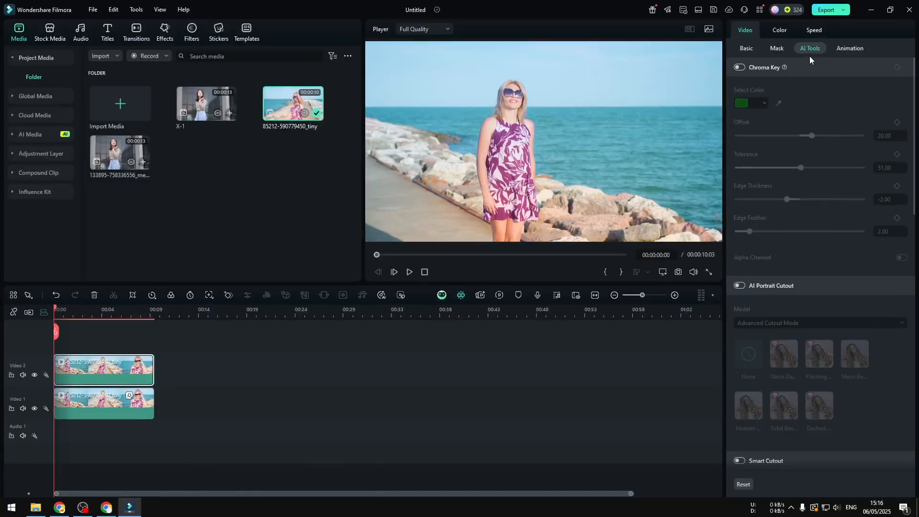
pyautogui.click(739, 286)
pyautogui.click(776, 324)
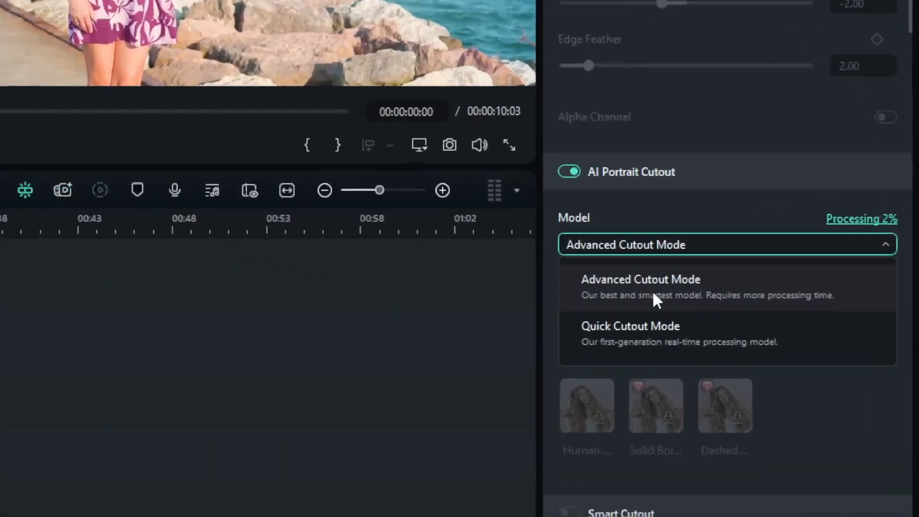
pyautogui.click(655, 297)
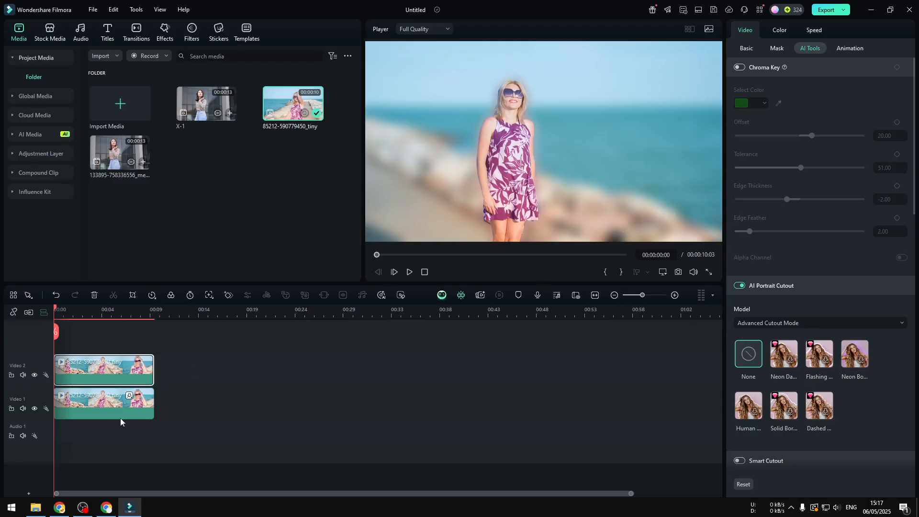
# Hide the Video 1 track, play back the isolated portrait cutout, and show the track again
pyautogui.click(34, 409)
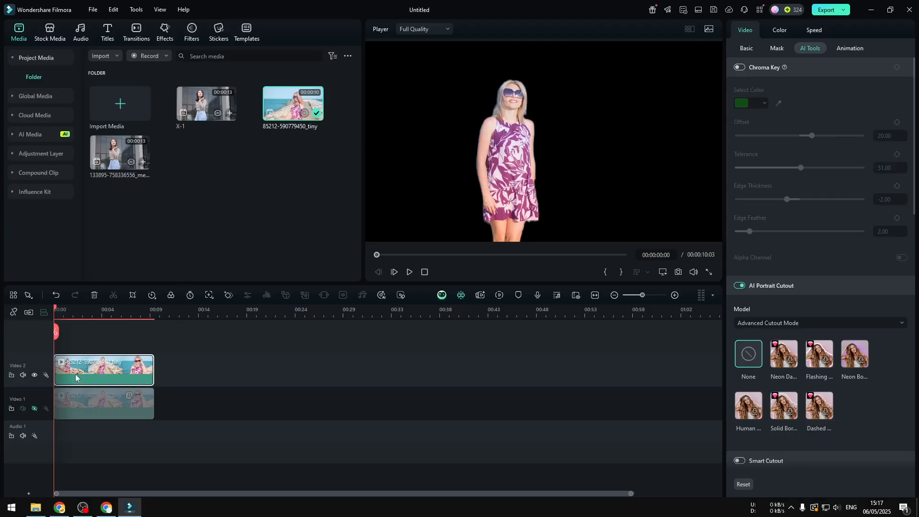
pyautogui.click(409, 272)
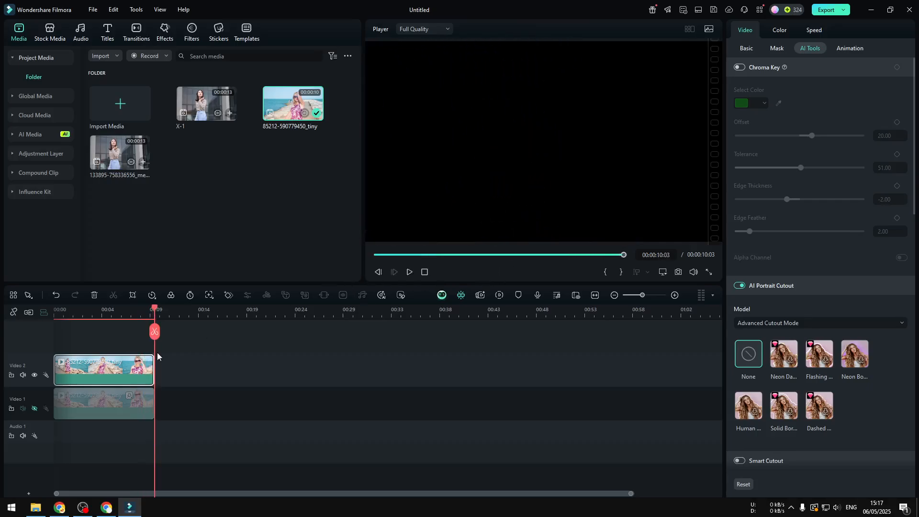
pyautogui.moveTo(155, 334); pyautogui.dragTo(54, 335)
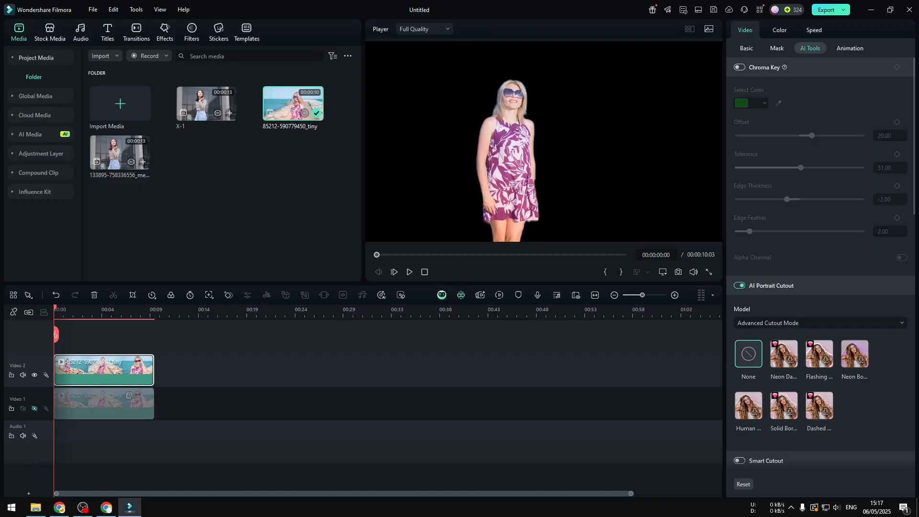
pyautogui.click(35, 409)
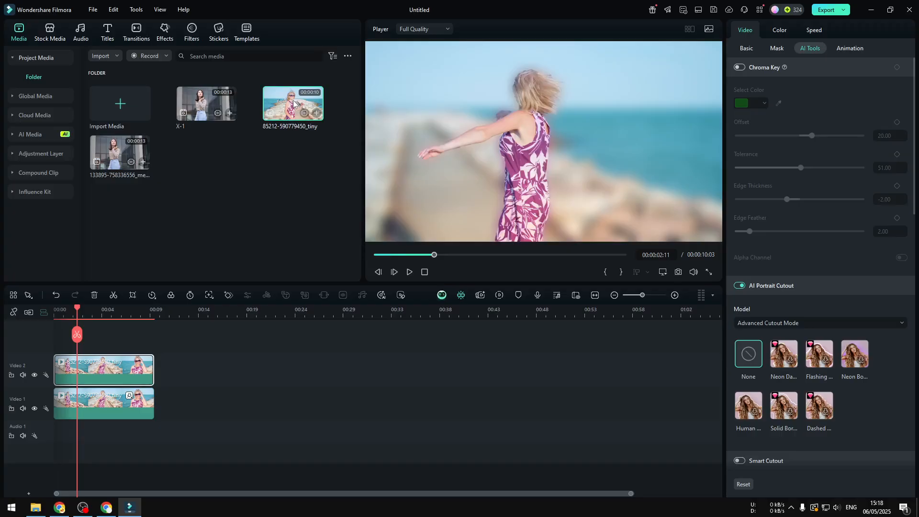
pyautogui.moveTo(317, 315); pyautogui.dragTo(224, 363)
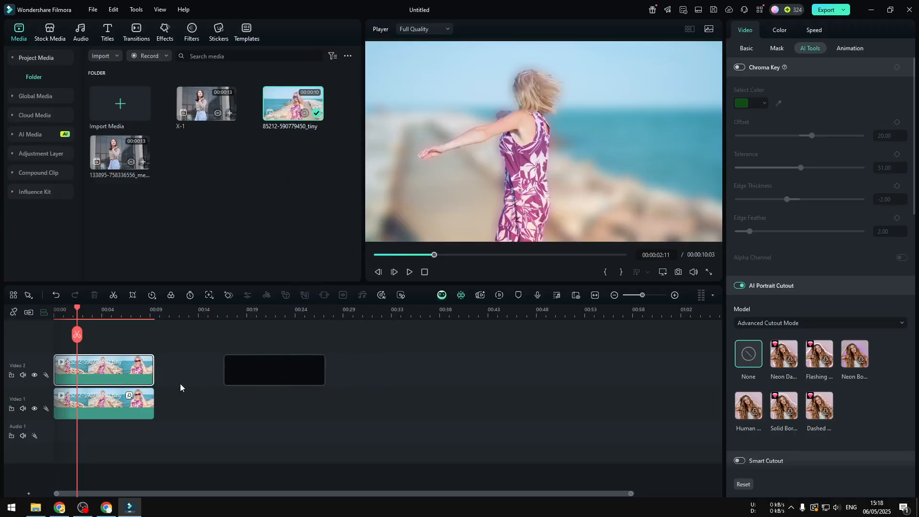
pyautogui.moveTo(195, 433); pyautogui.dragTo(415, 380)
pyautogui.moveTo(283, 366); pyautogui.dragTo(111, 364)
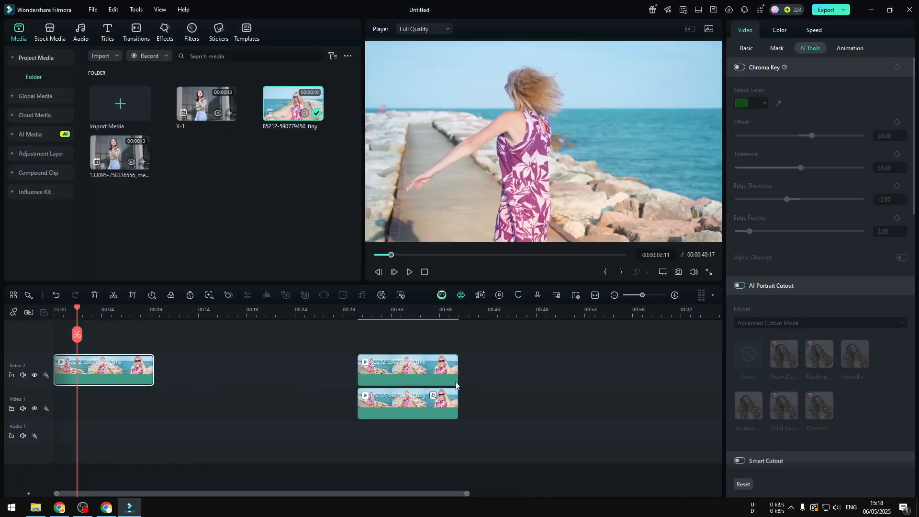
pyautogui.moveTo(550, 424); pyautogui.dragTo(204, 379)
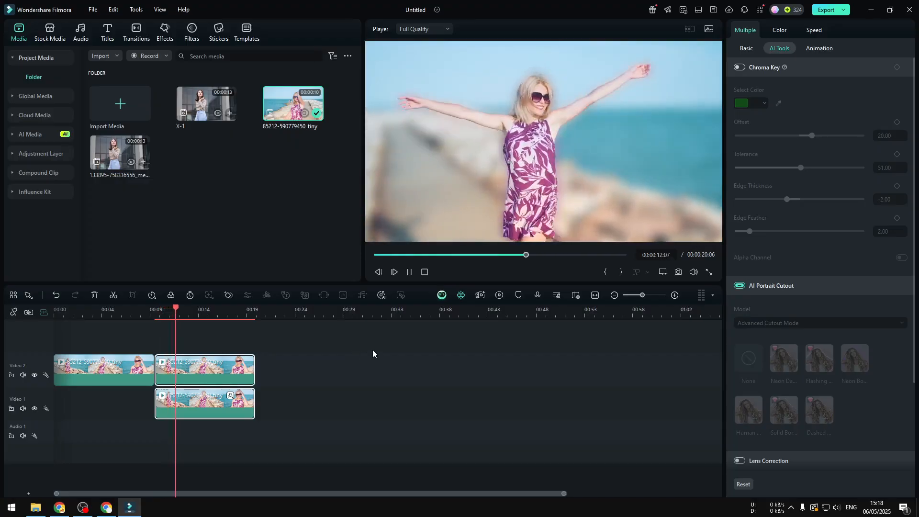
pyautogui.click(409, 274)
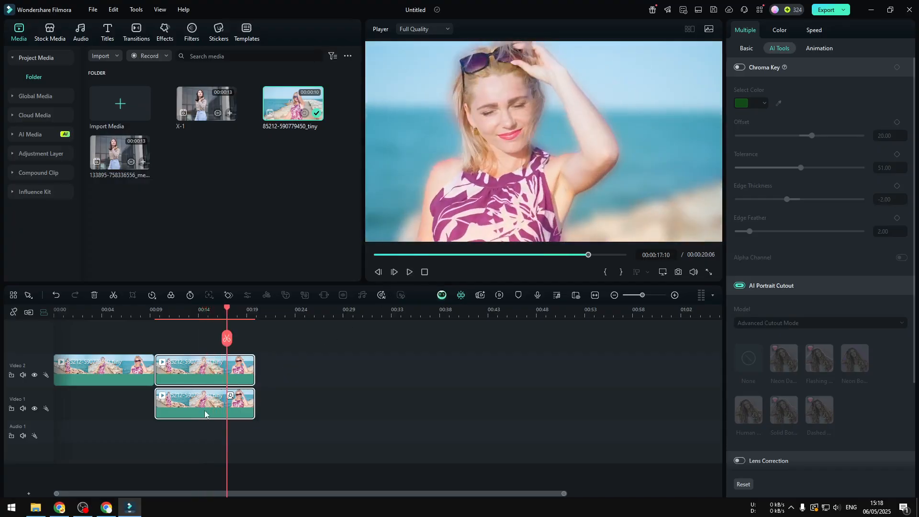
# Set the Square Blur size to 4 on the lower clip and play back the result
pyautogui.click(293, 423)
pyautogui.click(217, 414)
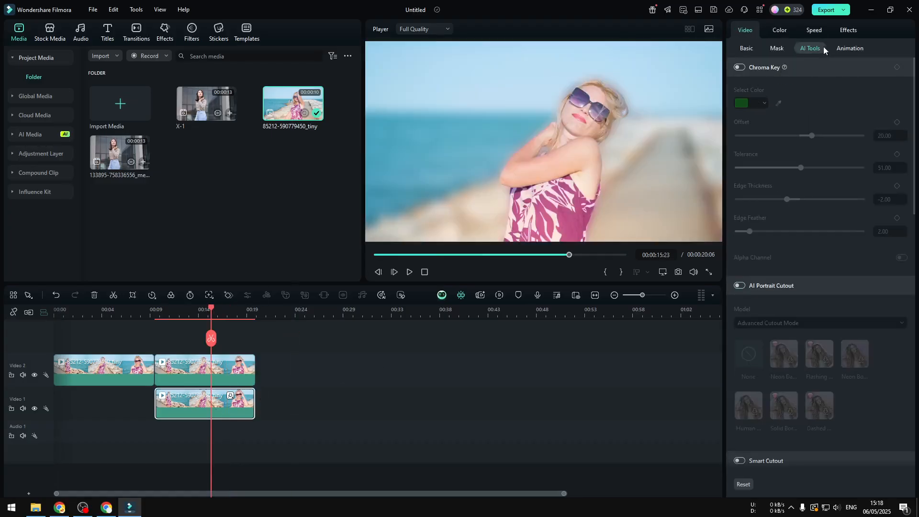
pyautogui.click(848, 30)
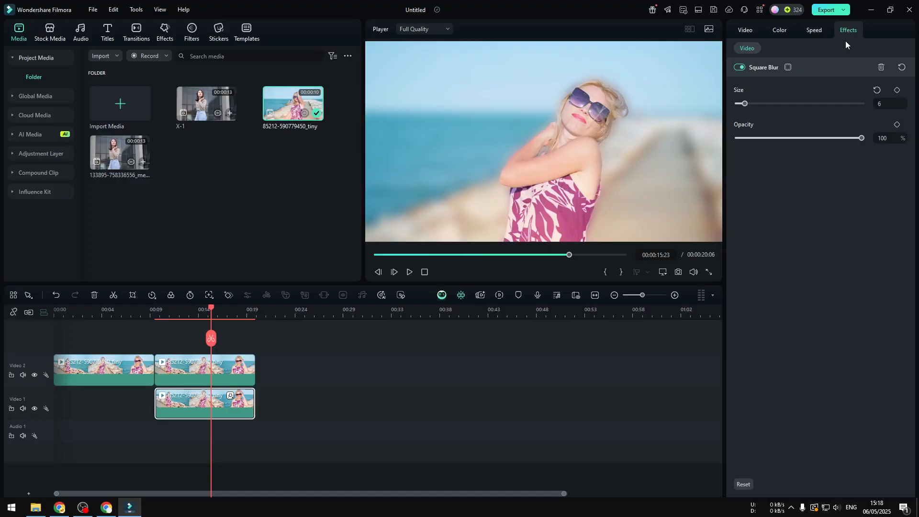
pyautogui.click(743, 104)
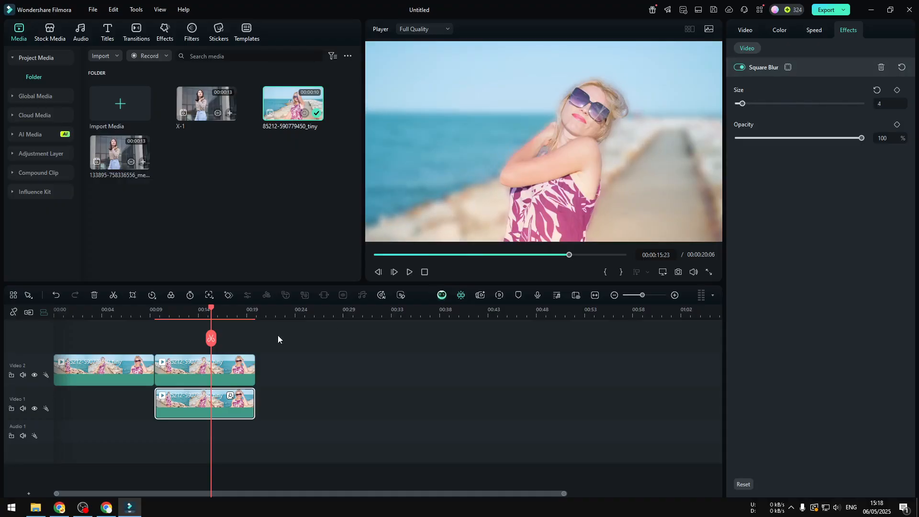
pyautogui.press('space')
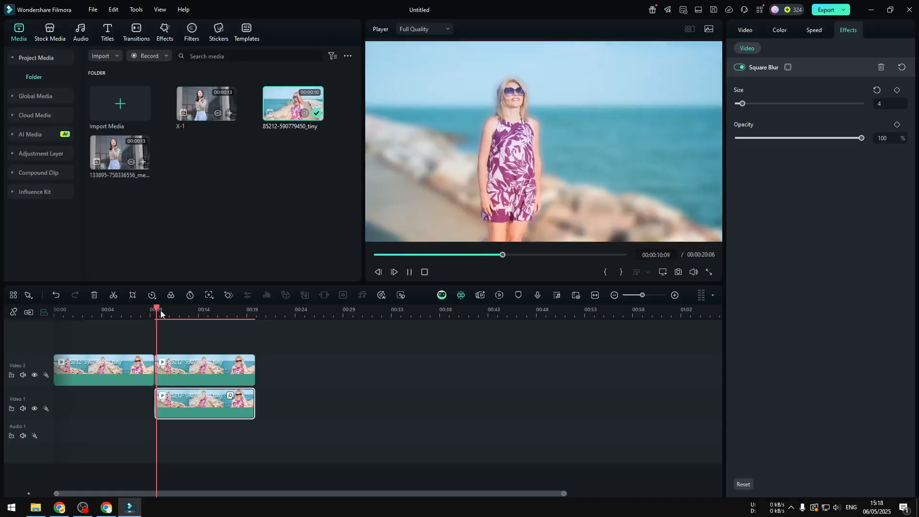